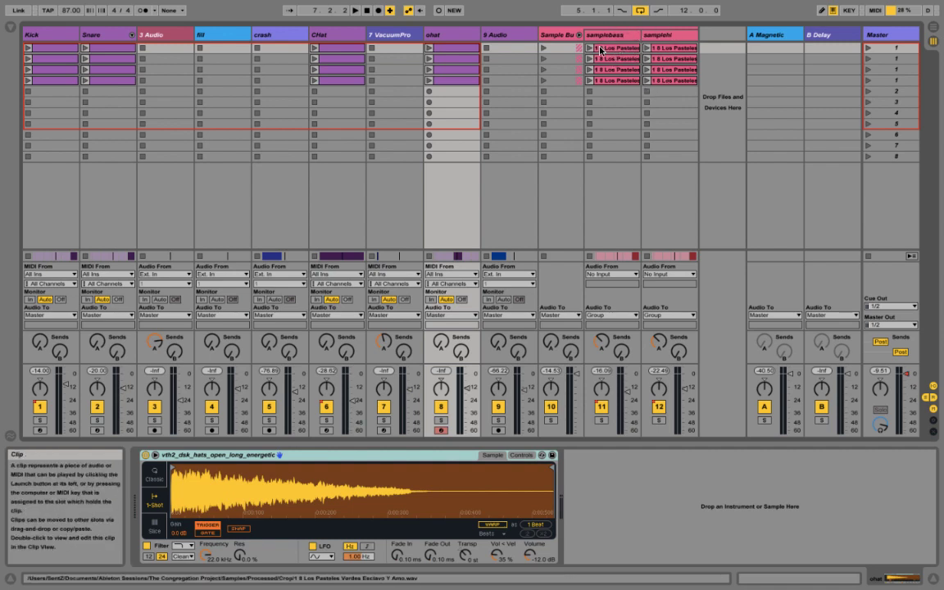
Play the song from the beginning, view it in the Arrangement View, and return to the Session View.
{"action": "left_click", "coordinate": [367, 11]}
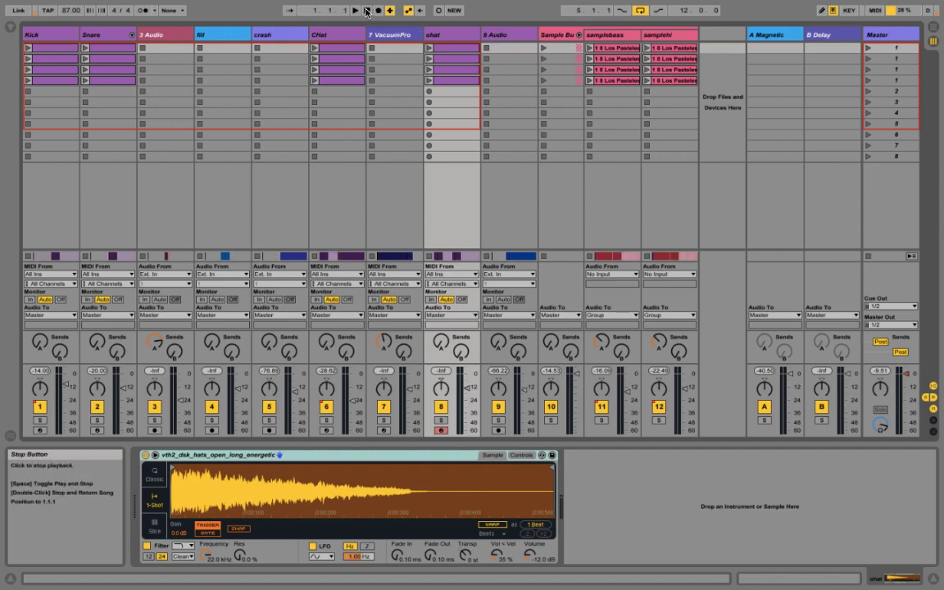
{"action": "key", "text": "space"}
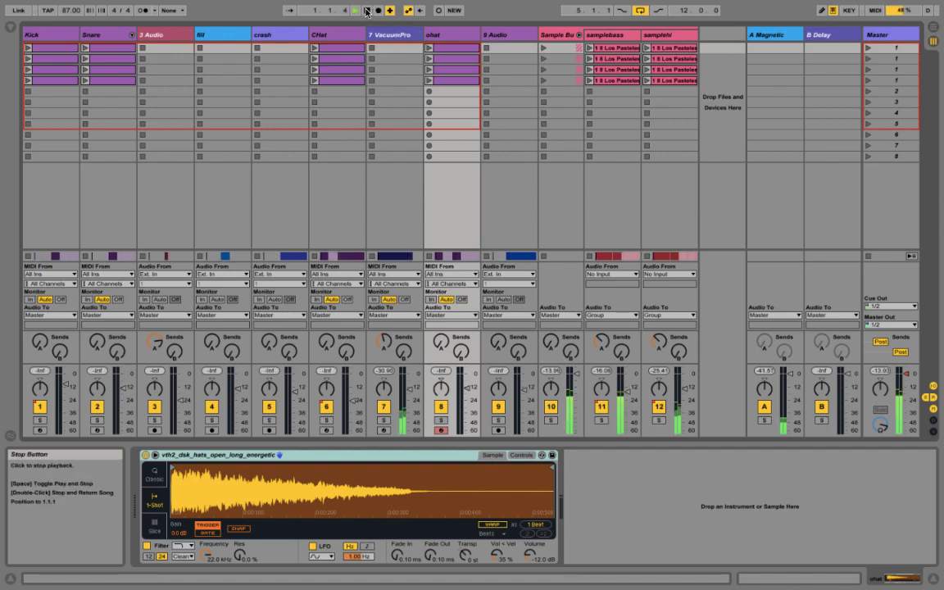
{"action": "key", "text": "Tab"}
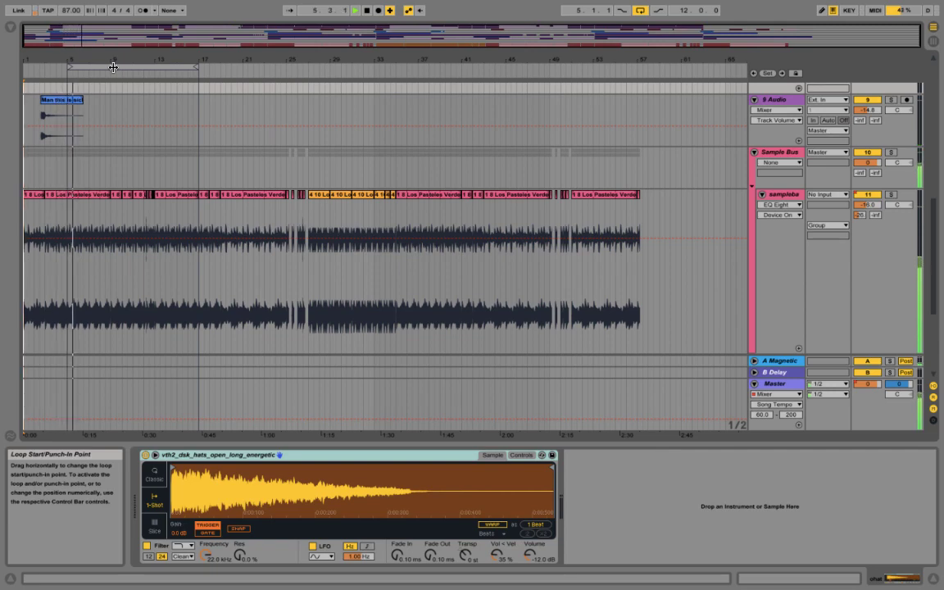
{"action": "key", "text": "Tab"}
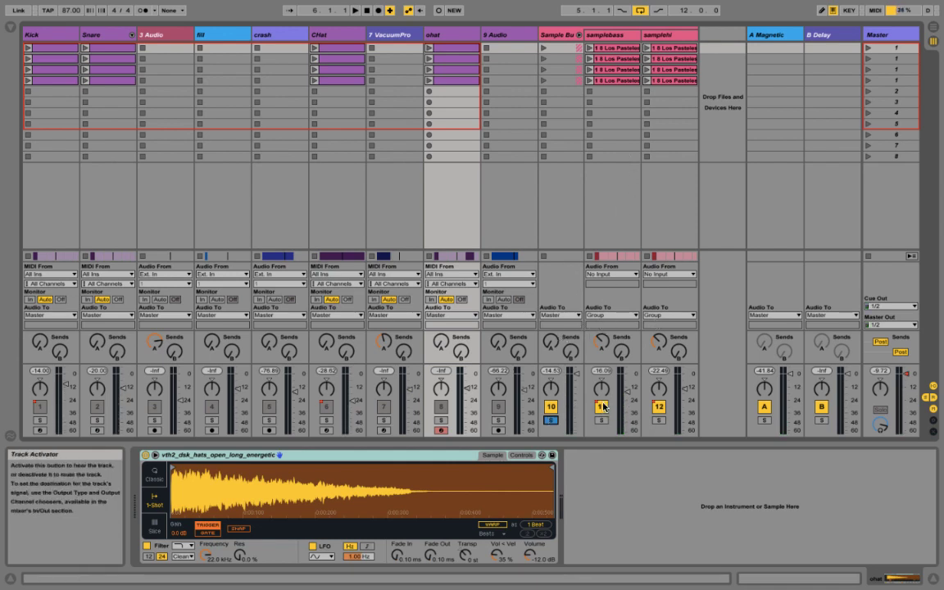
Audition the samplehi and samplebass tracks one at a time in solo, finishing on samplehi.
{"action": "left_click", "coordinate": [659, 421]}
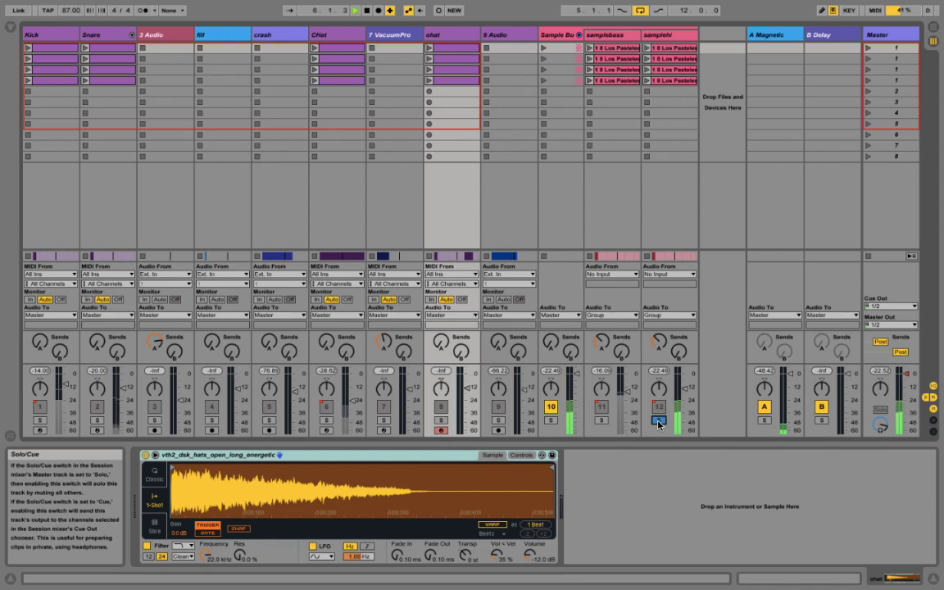
{"action": "left_click", "coordinate": [601, 420]}
{"action": "key", "text": "space"}
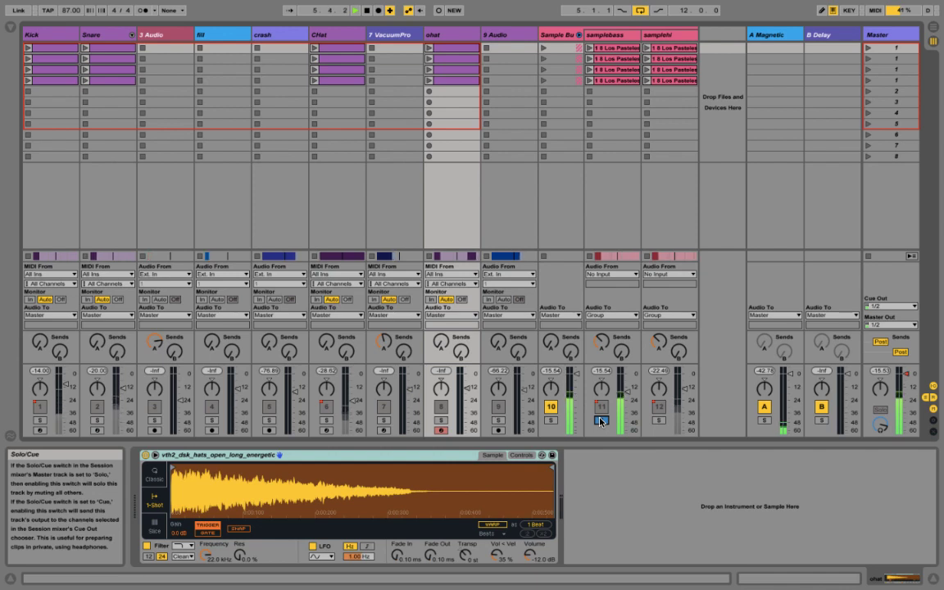
{"action": "left_click", "coordinate": [658, 421]}
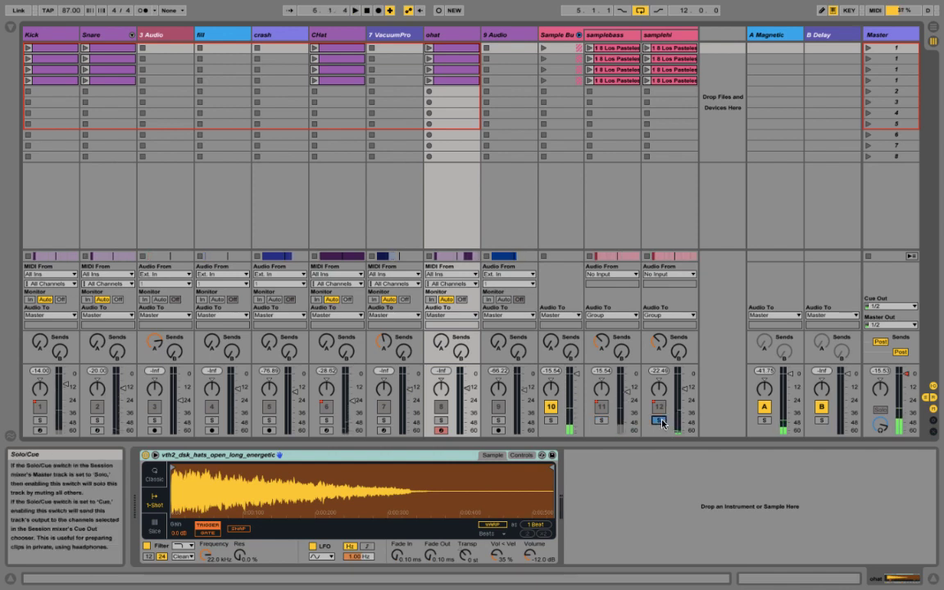
Examine the samplehi track's device chain and its EQ Eight curve in the expanded display, then collapse it.
{"action": "left_click", "coordinate": [672, 34]}
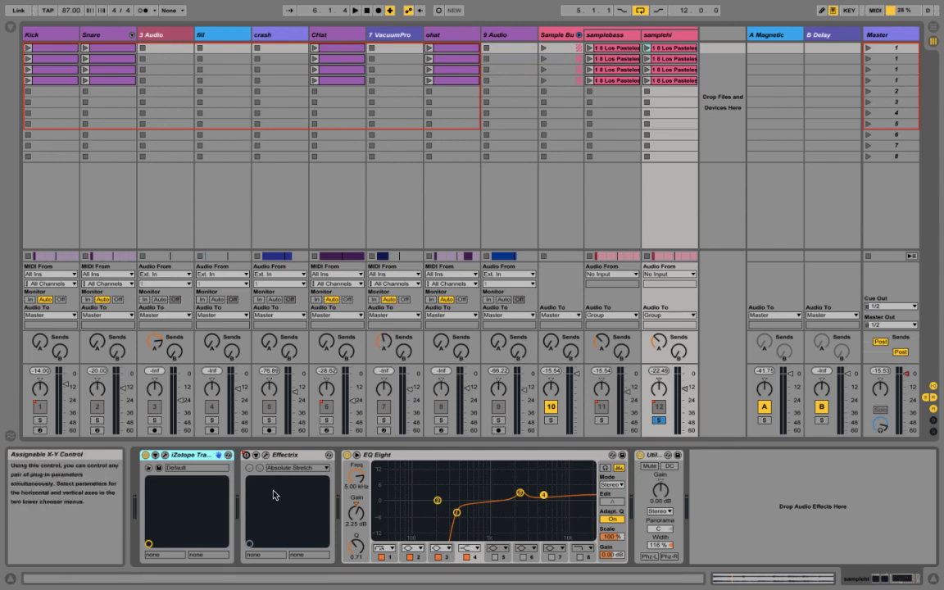
{"action": "double_click", "coordinate": [402, 478]}
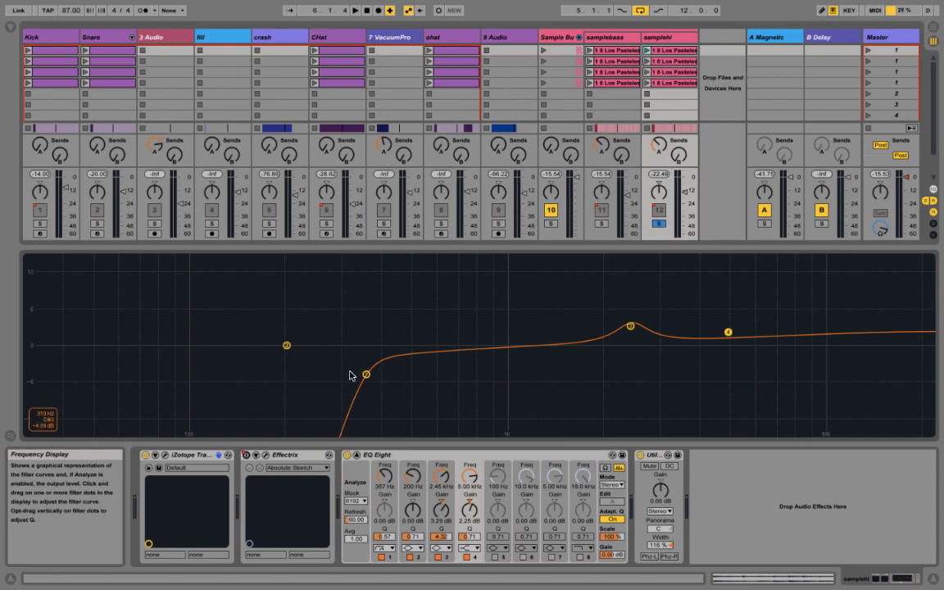
{"action": "key", "text": "Escape"}
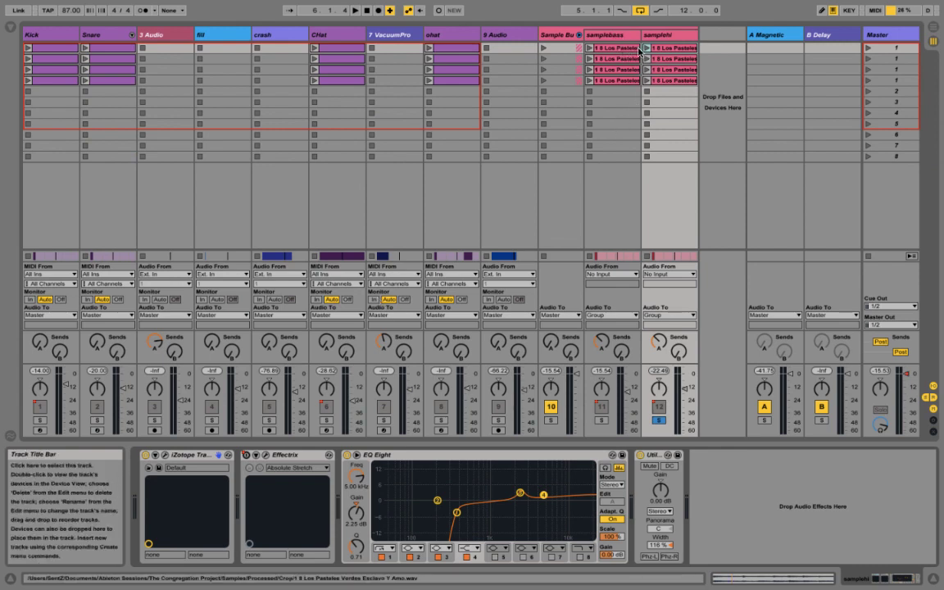
{"action": "left_click", "coordinate": [668, 37]}
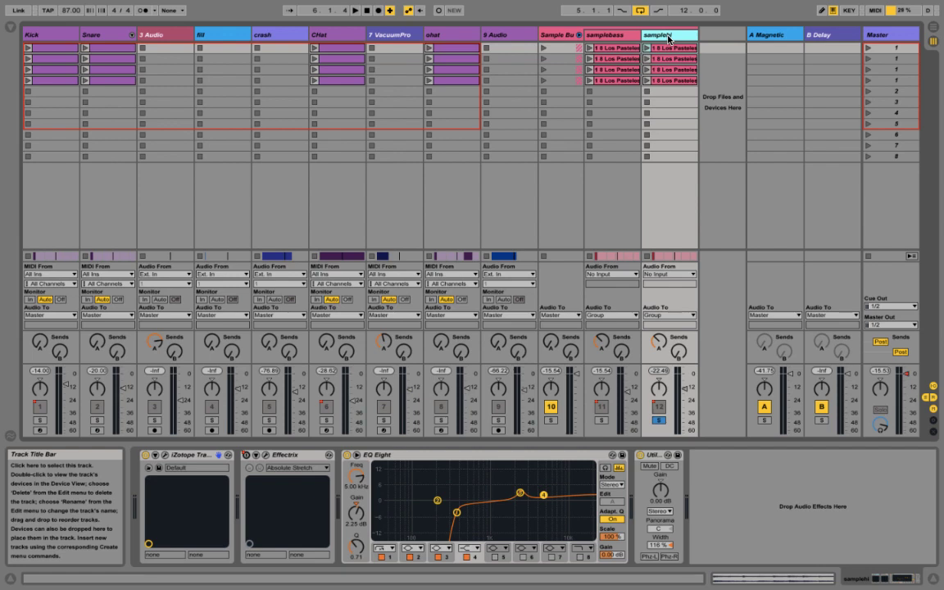
Solo the samplebass track and compare its playback with the Audio Effect Rack active and bypassed.
{"action": "left_click", "coordinate": [603, 38]}
{"action": "left_click", "coordinate": [601, 421]}
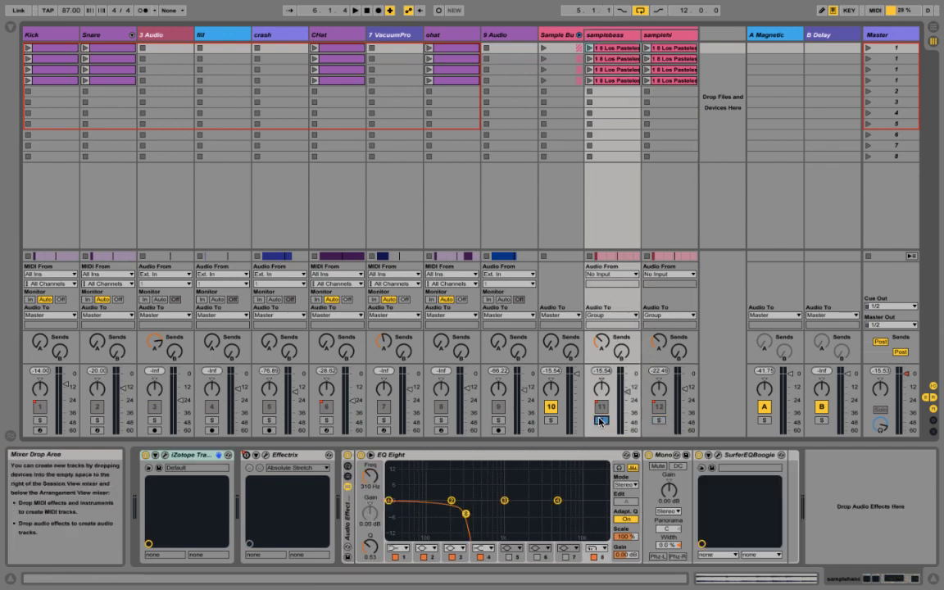
{"action": "key", "text": "space"}
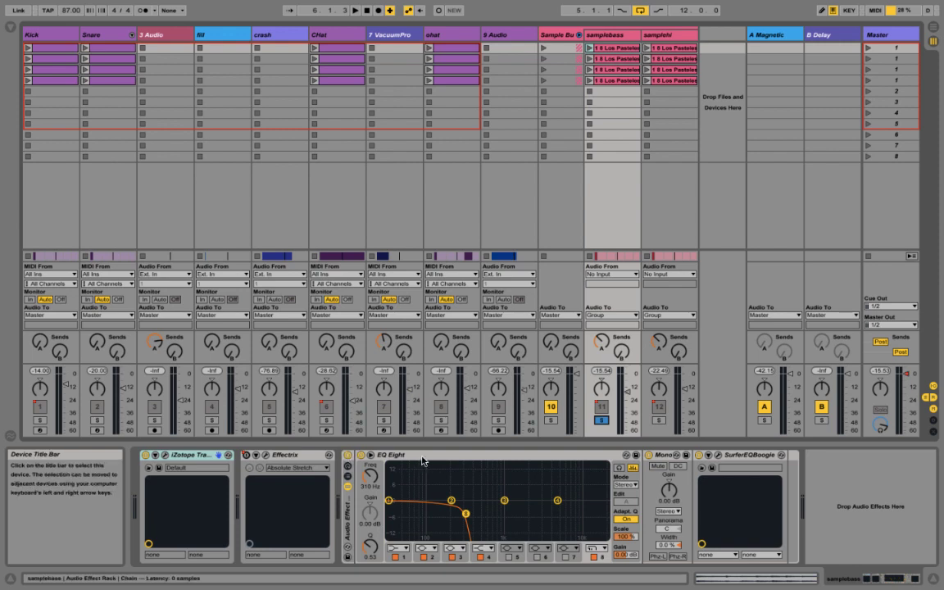
{"action": "left_click", "coordinate": [346, 459]}
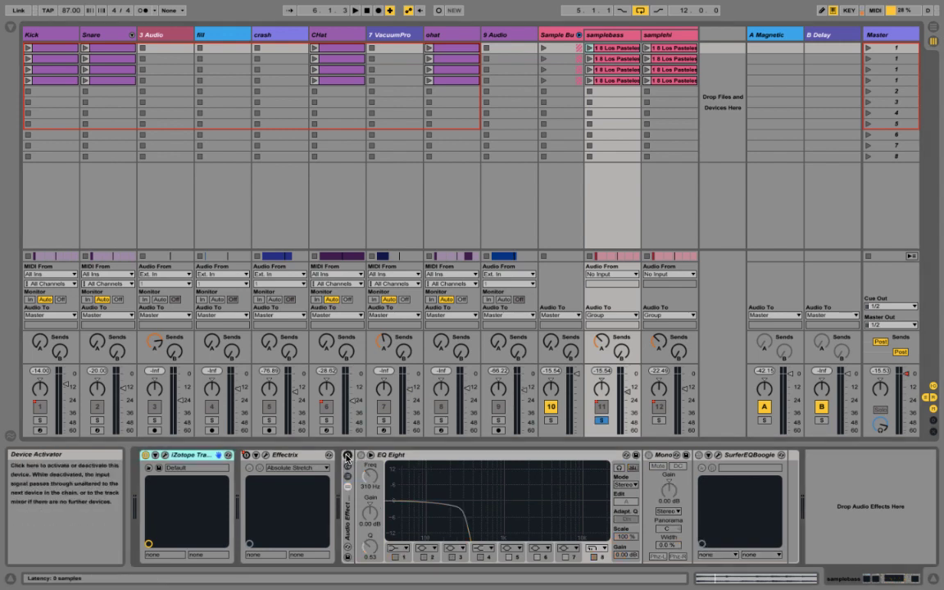
{"action": "key", "text": "space"}
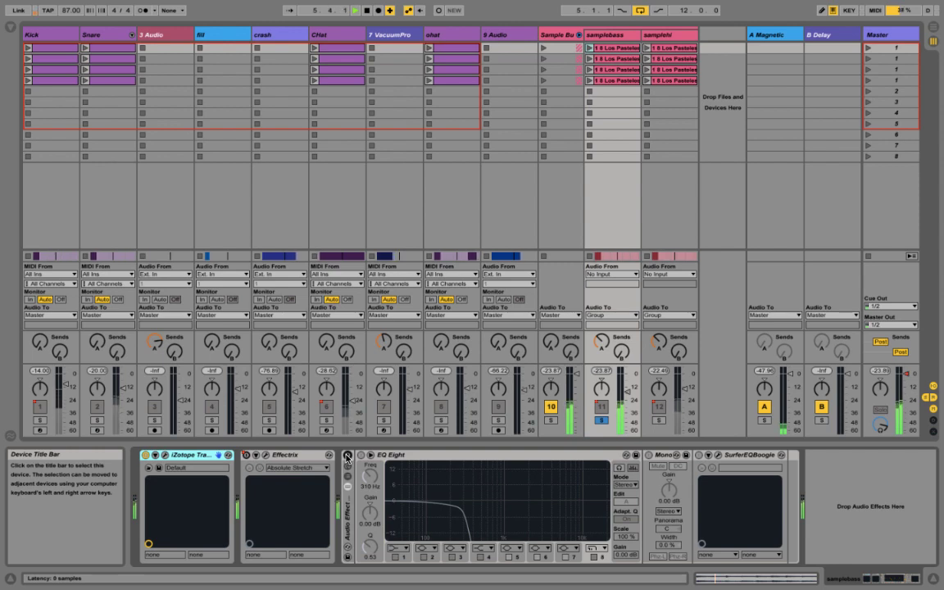
{"action": "left_click", "coordinate": [347, 457]}
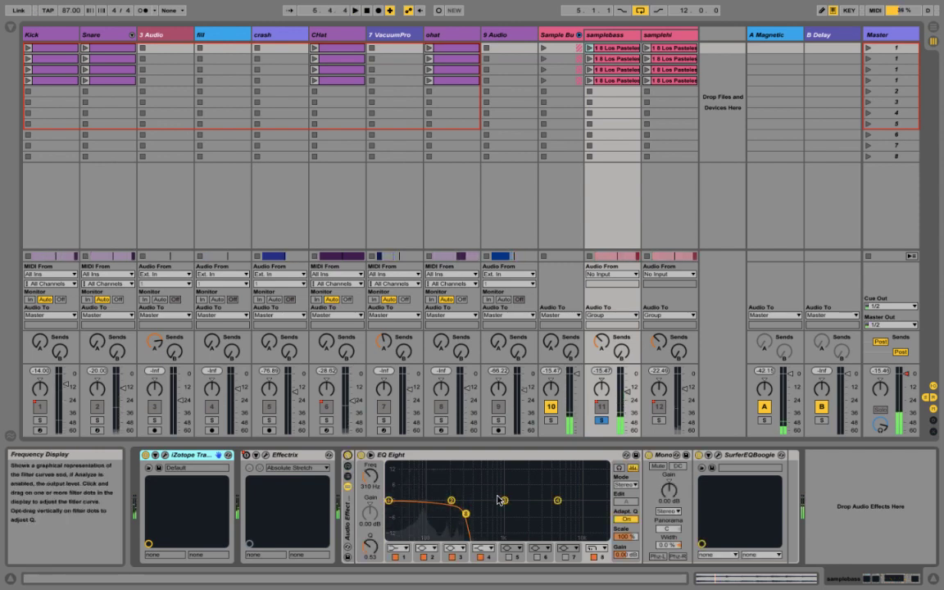
Compare samplebass with the Mono utility off and on, and open the SurferEQBoogie plugin window.
{"action": "left_click", "coordinate": [649, 454]}
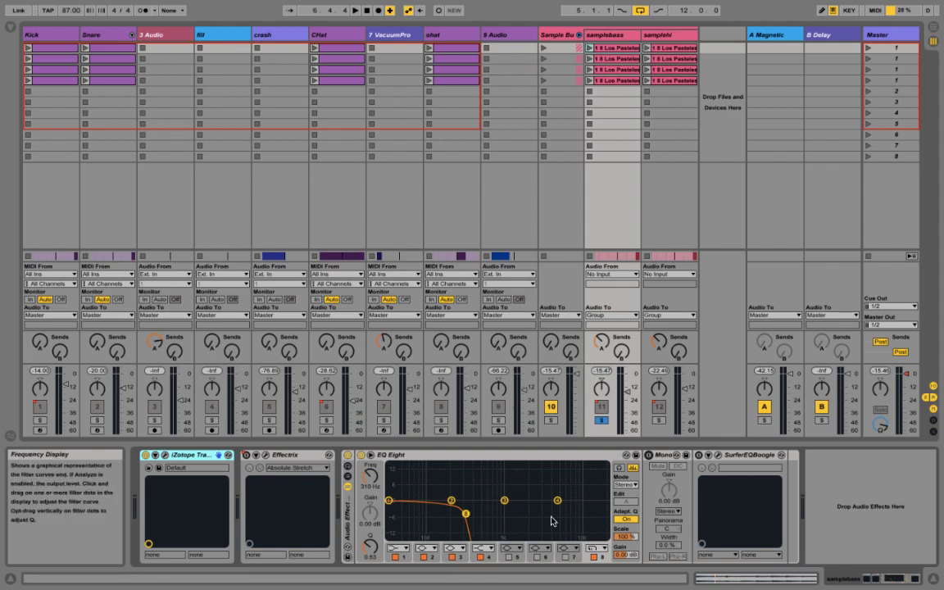
{"action": "key", "text": "space"}
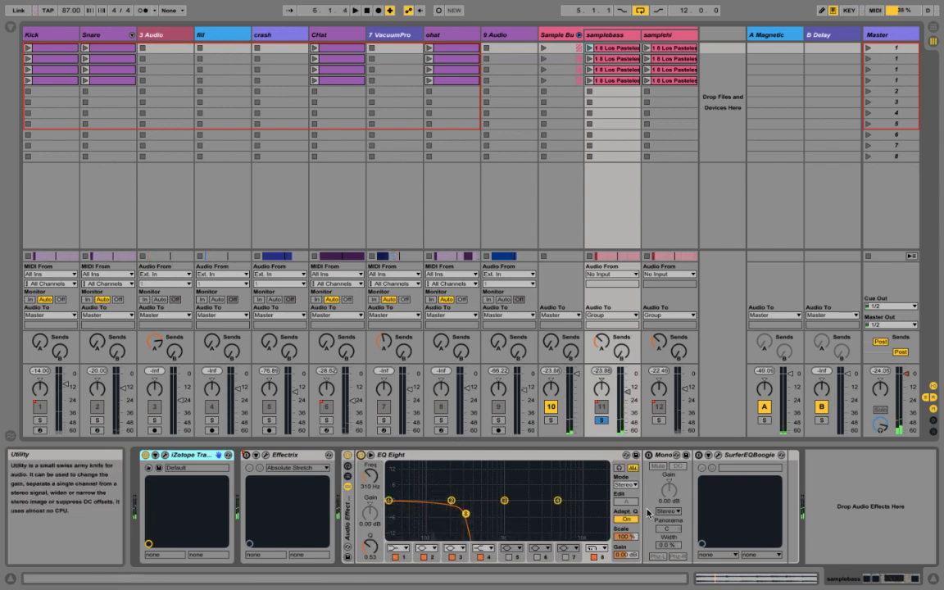
{"action": "left_click", "coordinate": [649, 456]}
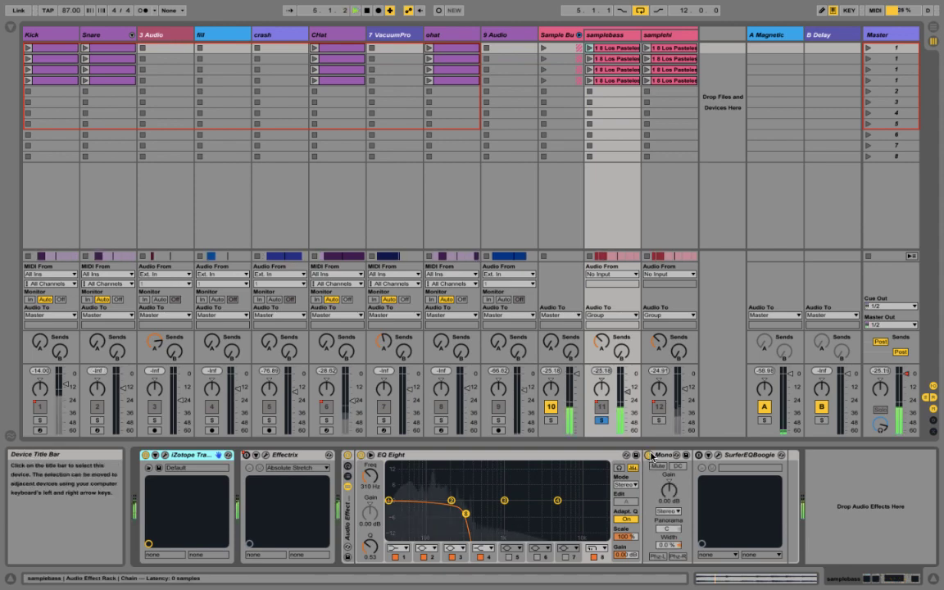
{"action": "left_click", "coordinate": [718, 455]}
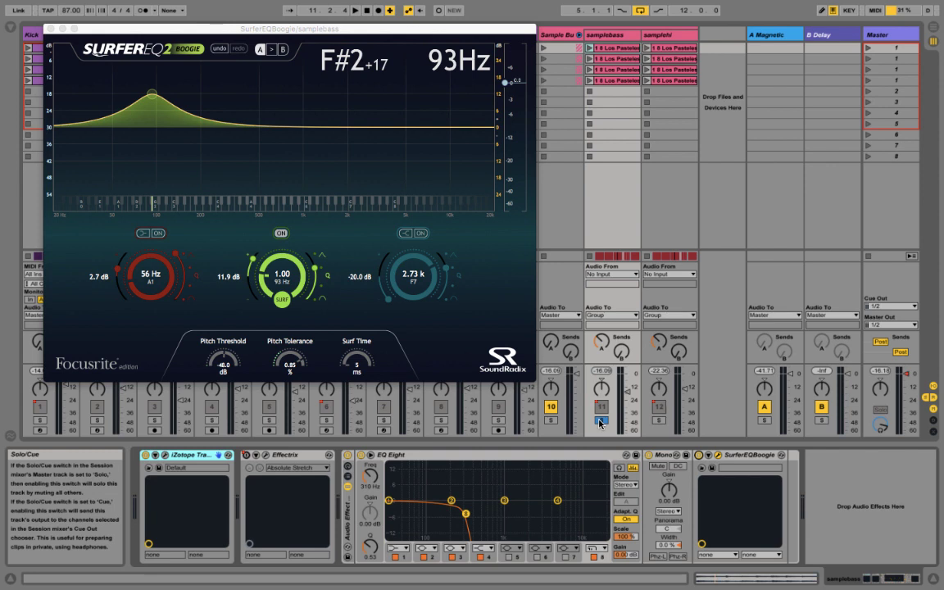
Switch the solo from samplebass to the Sample Bus and compare the bus with the samplebass effect rack off and on.
{"action": "left_click", "coordinate": [552, 408], "text": "super"}
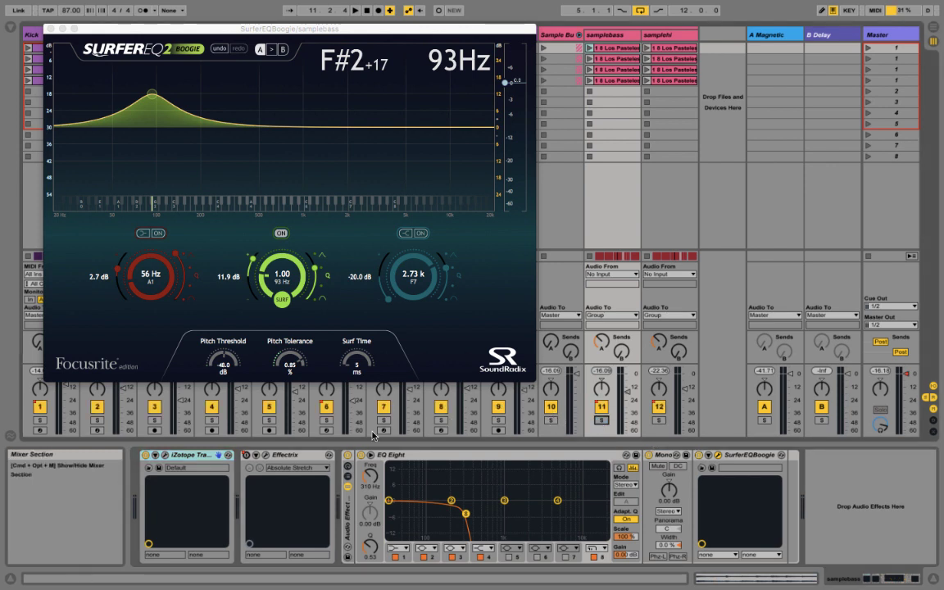
{"action": "left_click", "coordinate": [349, 456]}
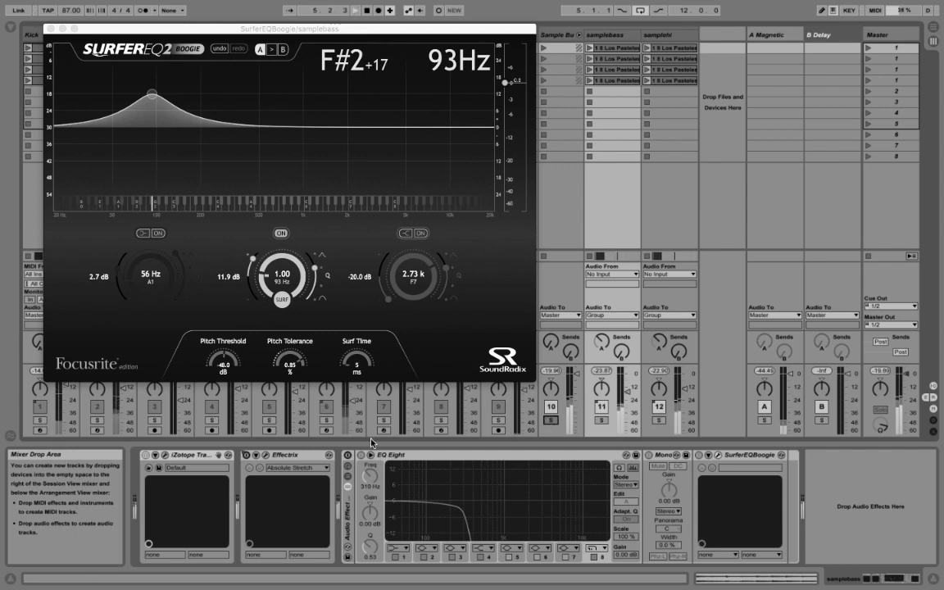
{"action": "left_click", "coordinate": [348, 456]}
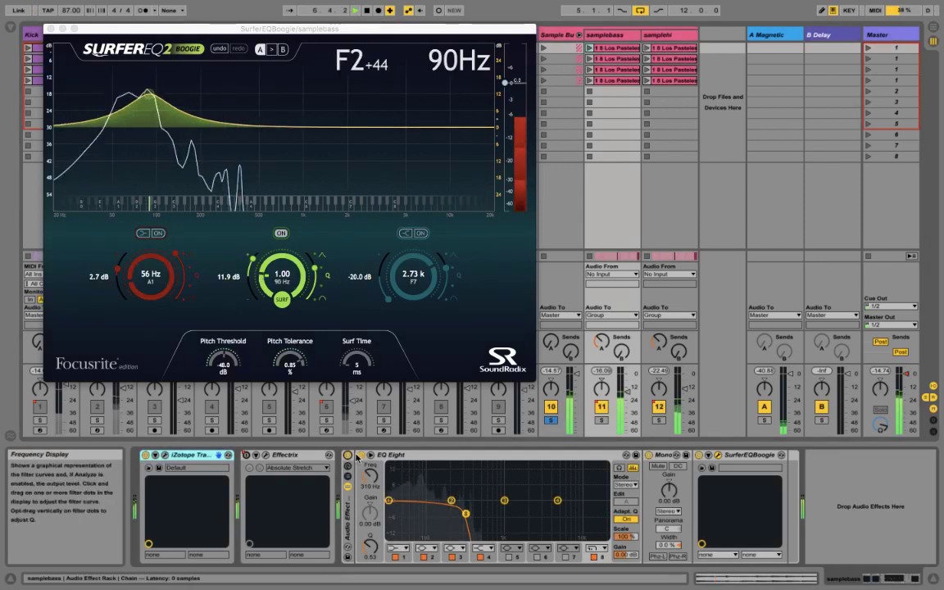
{"action": "left_click", "coordinate": [348, 456]}
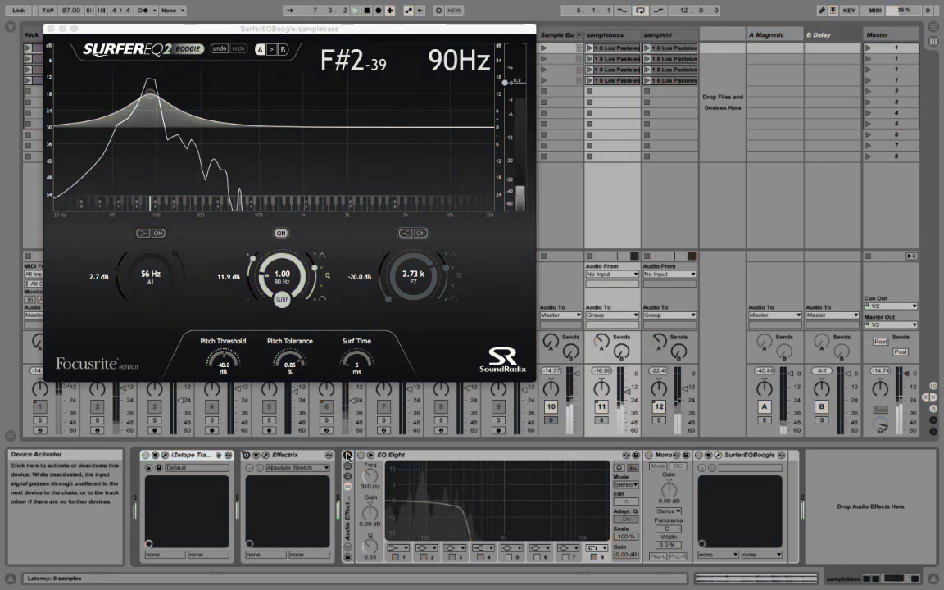
{"action": "left_click", "coordinate": [348, 456]}
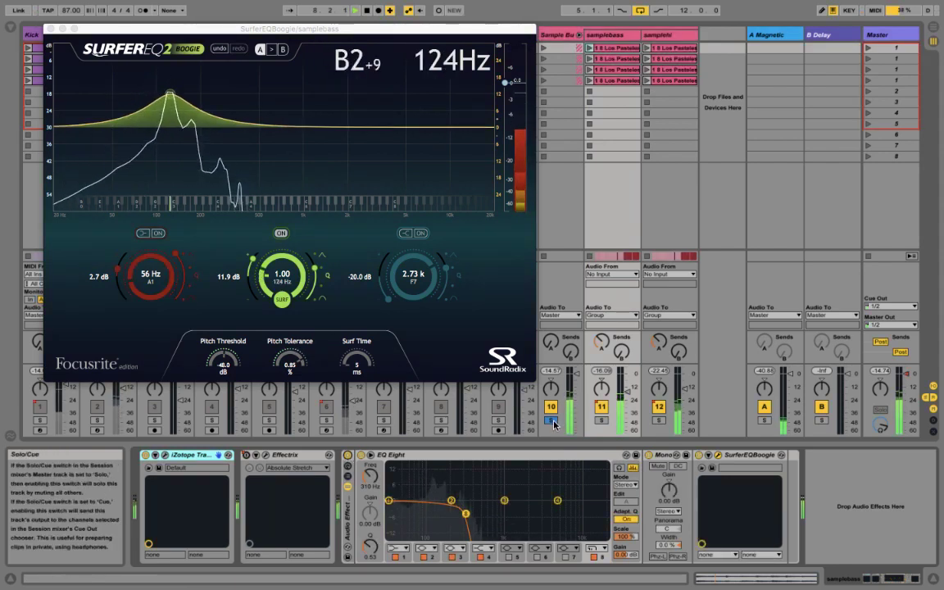
Unsolo the Sample Bus and compare the full mix with the samplebass effect rack off and on.
{"action": "left_click", "coordinate": [553, 420]}
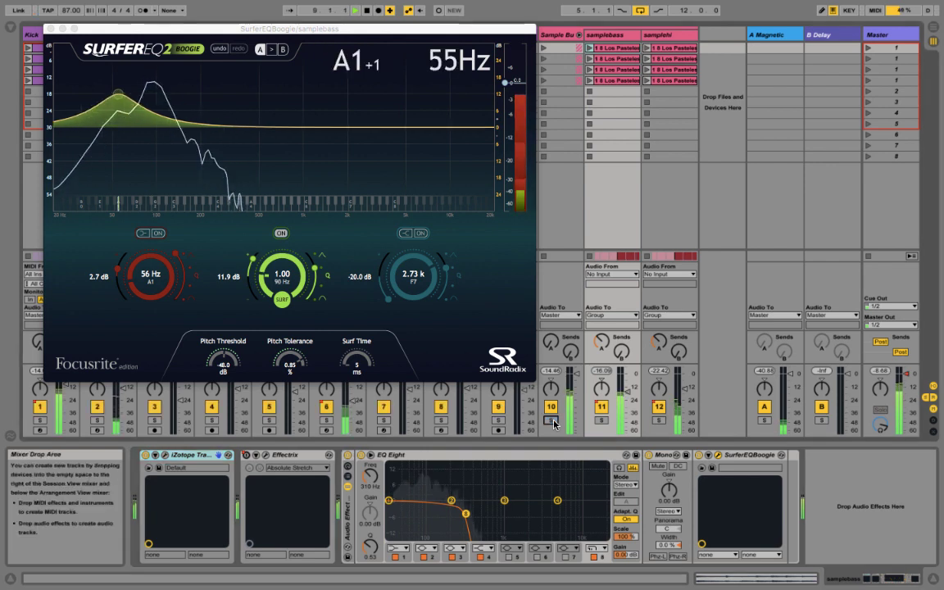
{"action": "left_click", "coordinate": [348, 457]}
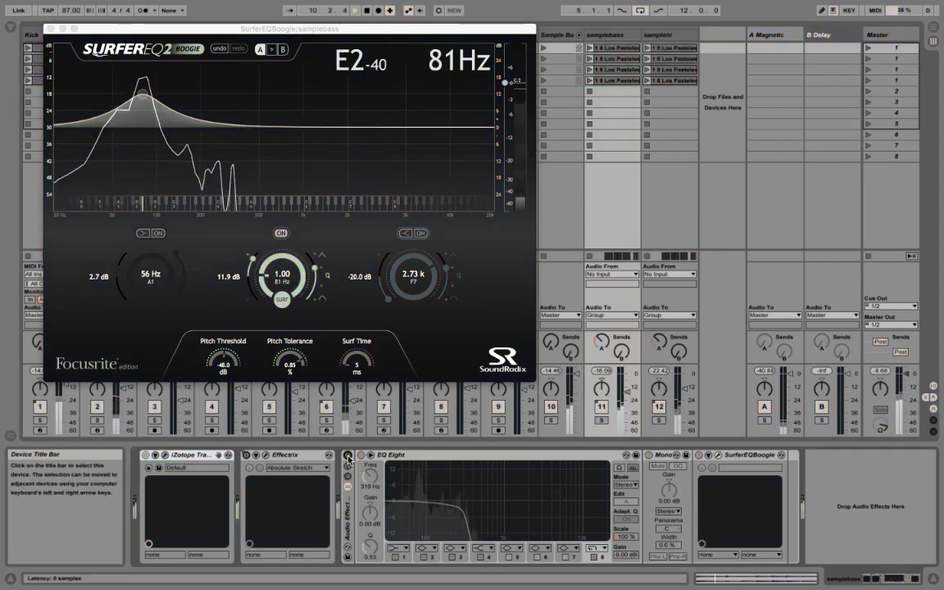
{"action": "left_click", "coordinate": [348, 456]}
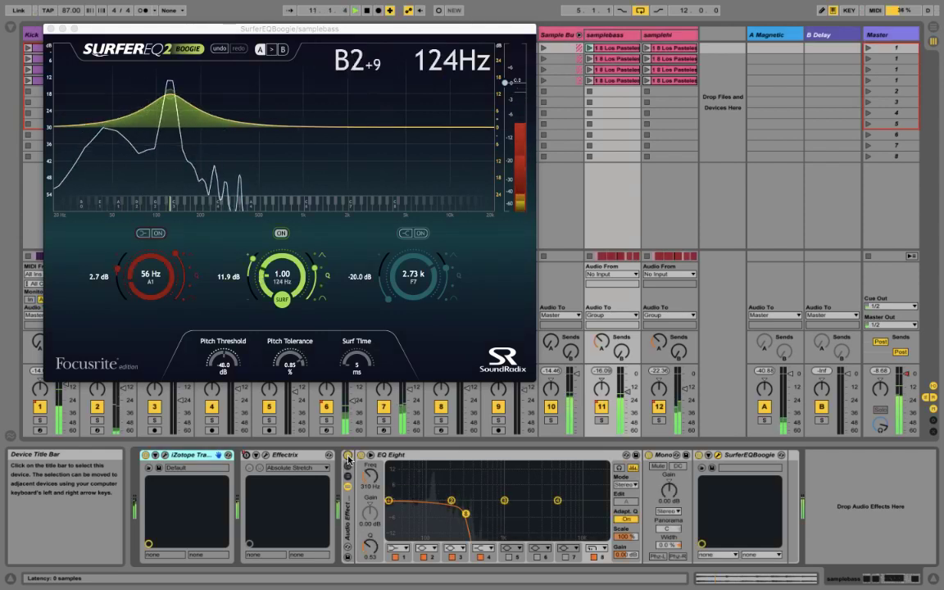